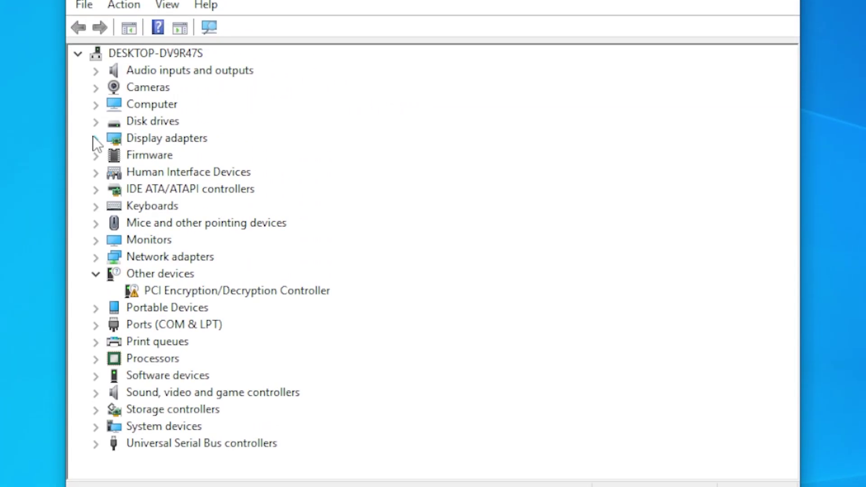
# - Run an automatic driver search for the NVIDIA GeForce GTX 1650 SUPER to confirm its driver is current
pyautogui.click(96, 127)
pyautogui.rightClick(164, 142)
pyautogui.click(213, 170)
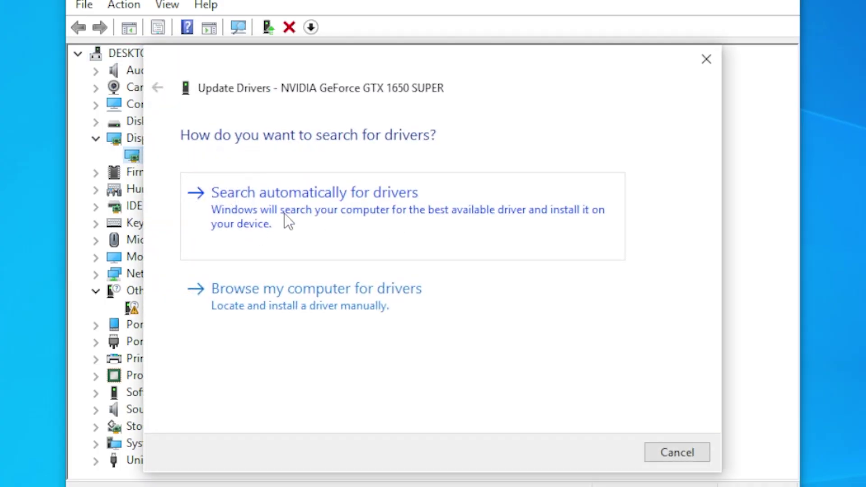
pyautogui.click(398, 210)
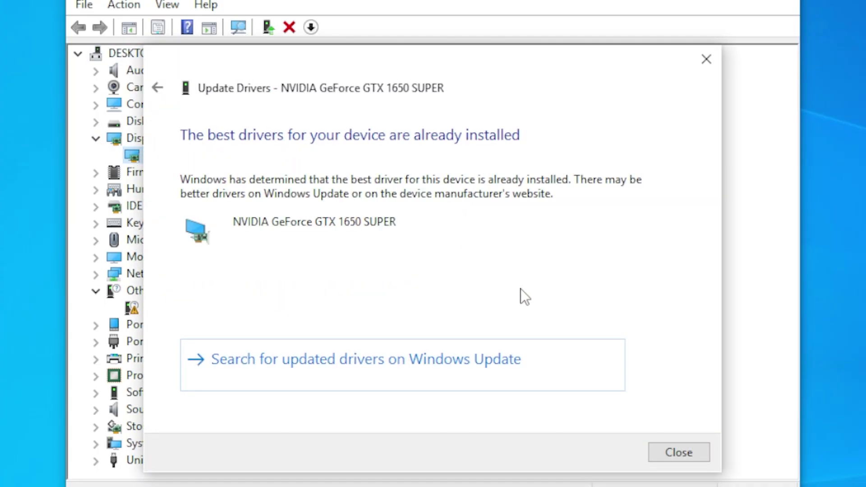
pyautogui.click(686, 451)
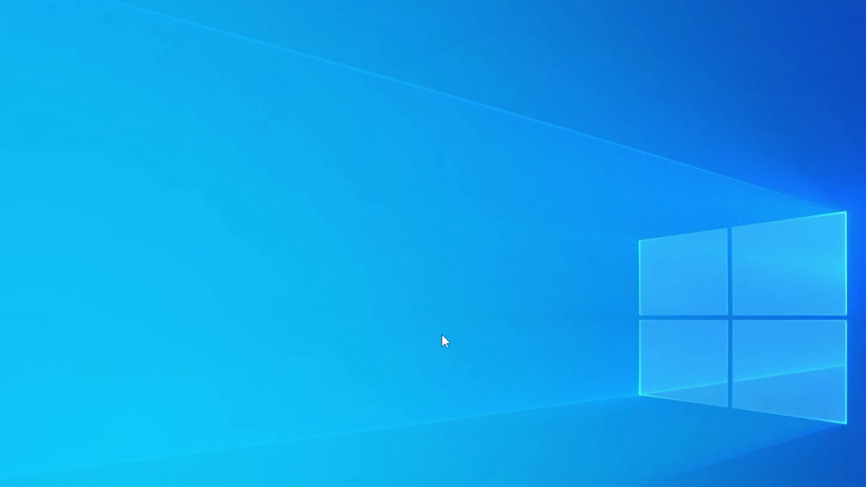
# - Launch NVIDIA Control Panel from the desktop menu and move its window into place
pyautogui.rightClick(476, 240)
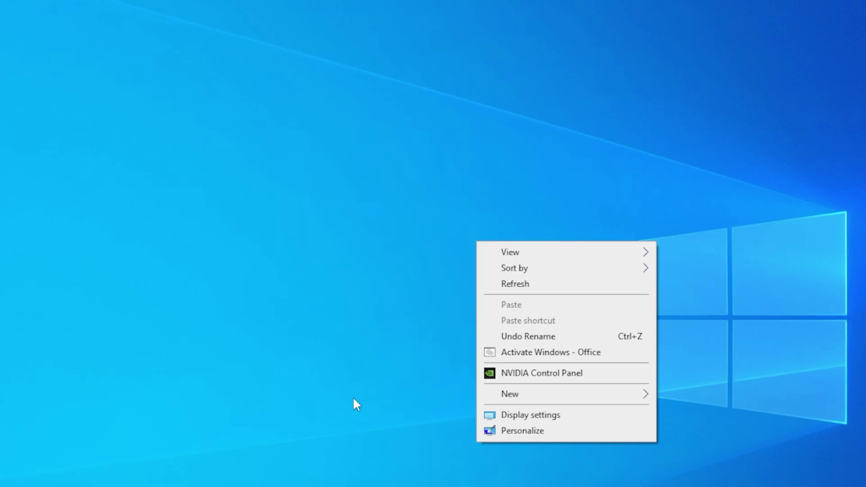
pyautogui.click(519, 377)
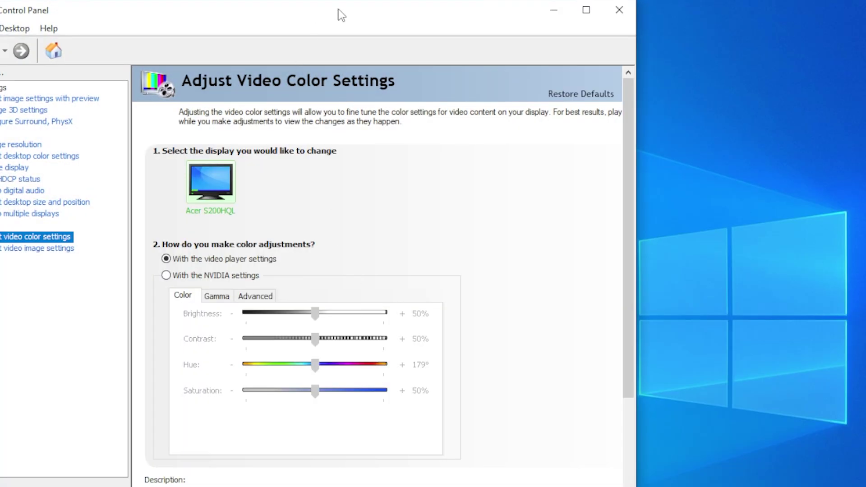
pyautogui.moveTo(339, 13); pyautogui.dragTo(602, 34)
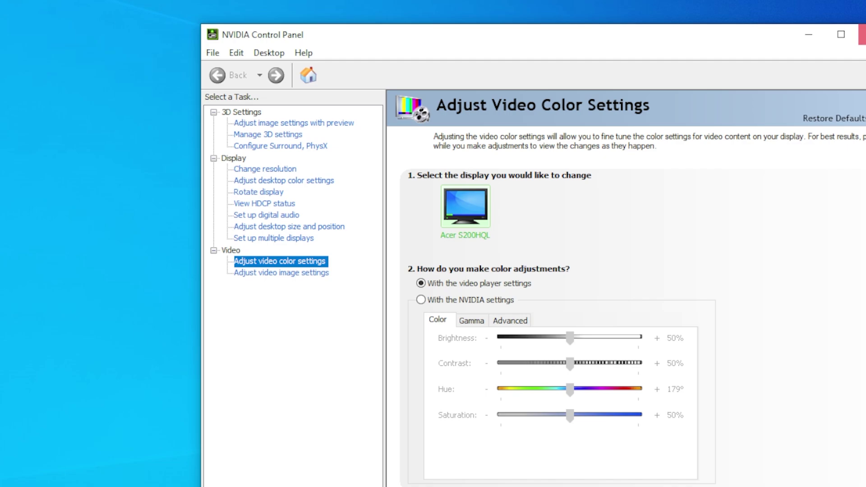
# - Close NVIDIA Control Panel, then set visual effects to Adjust for best performance, then Custom, via 'adjust appearance'
pyautogui.click(863, 35)
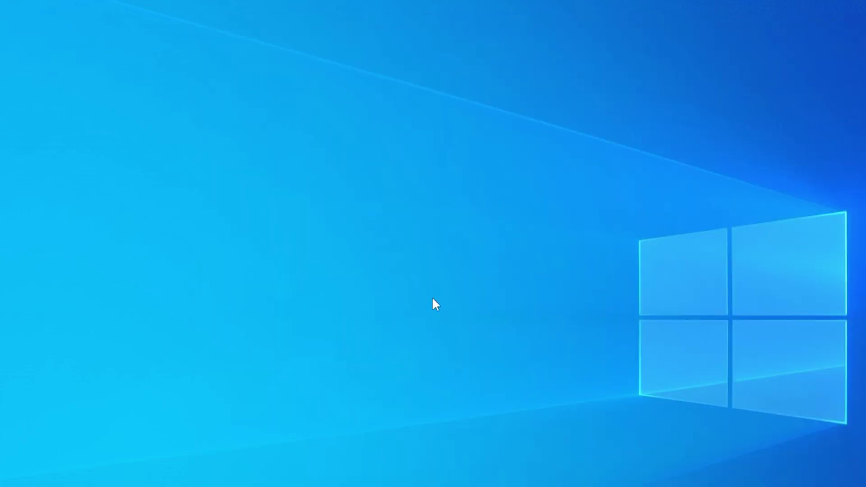
pyautogui.press('super')
pyautogui.write('adju')
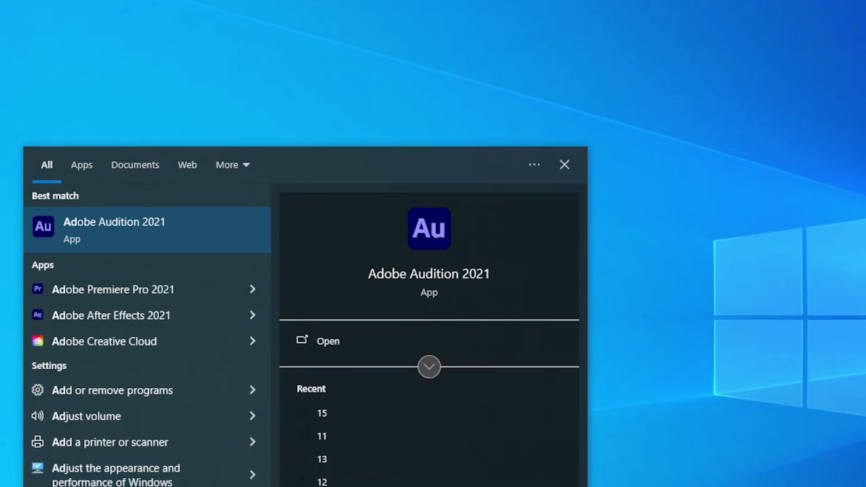
pyautogui.write('s')
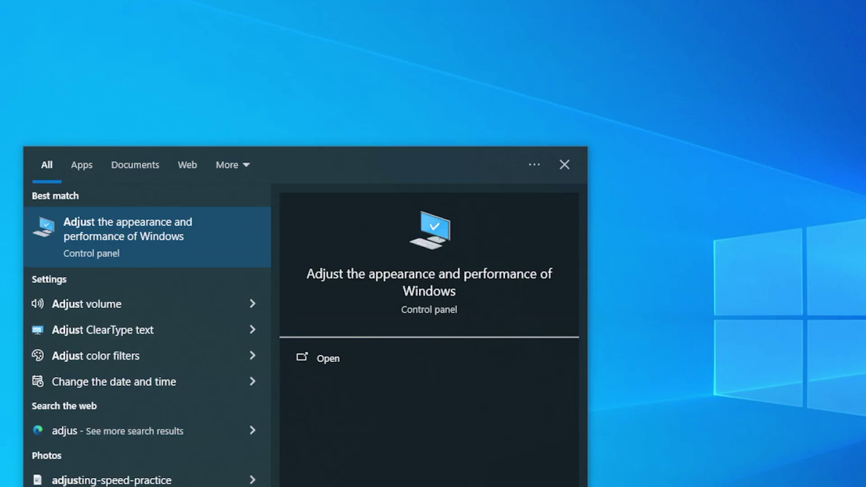
pyautogui.click(151, 238)
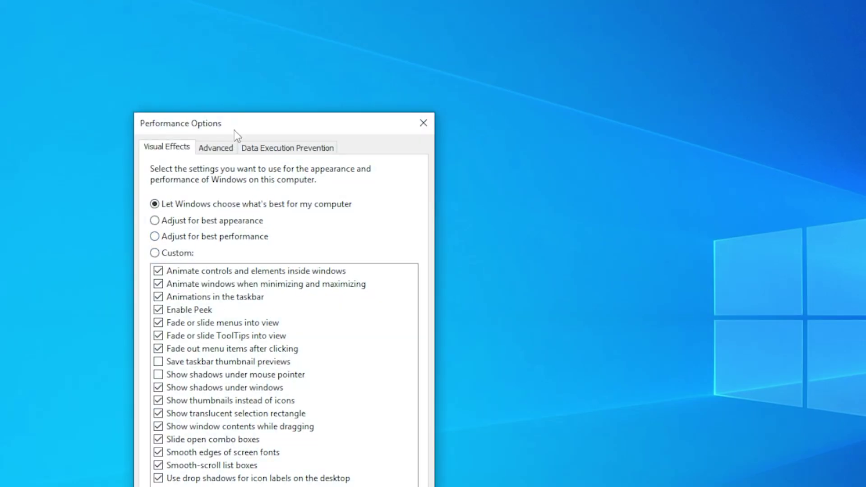
pyautogui.moveTo(234, 130); pyautogui.dragTo(266, 104)
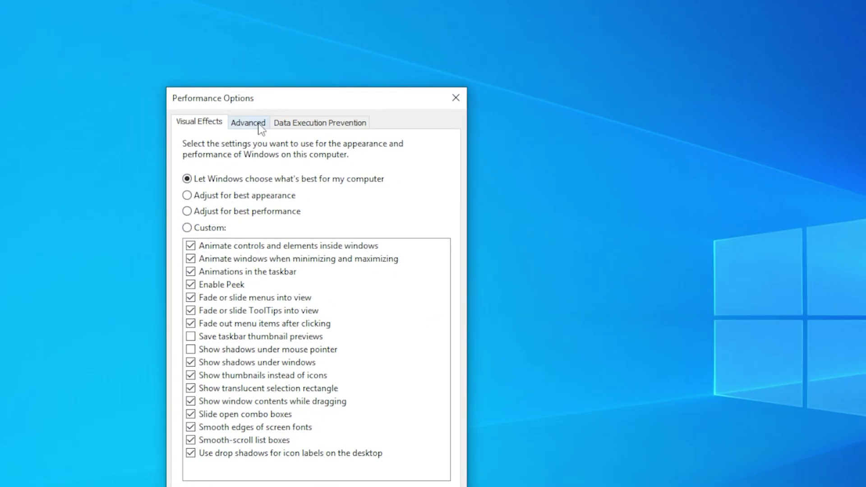
pyautogui.click(274, 212)
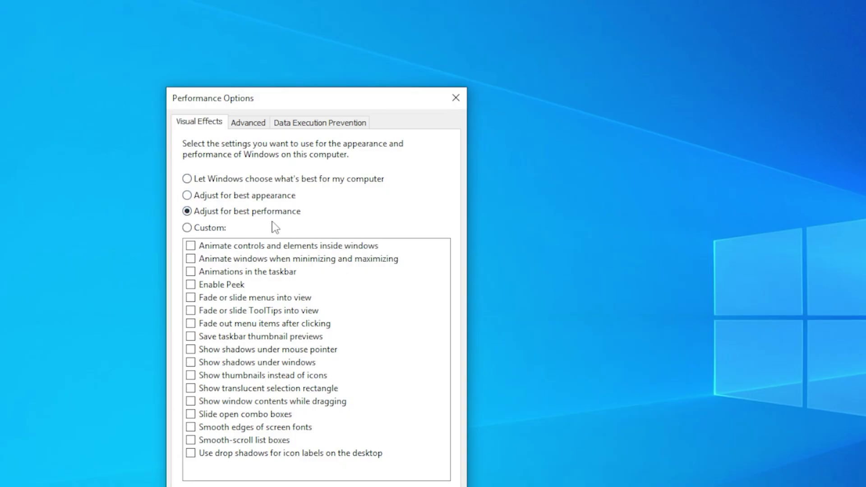
pyautogui.click(197, 230)
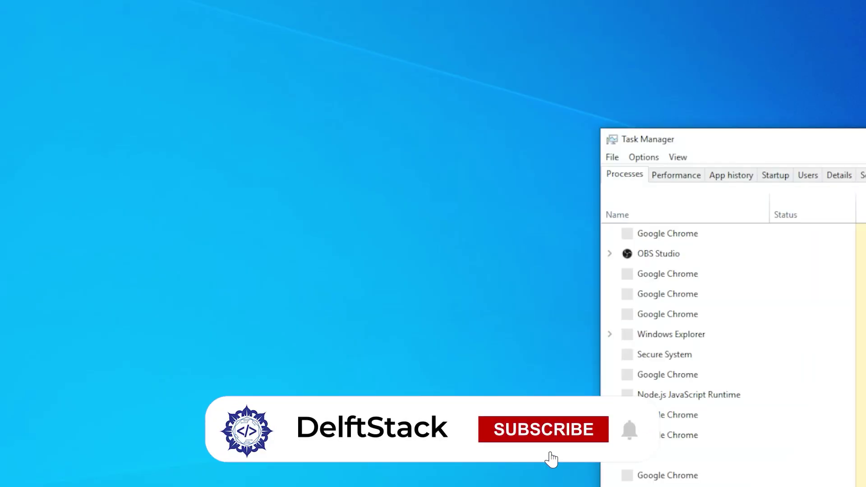
# - Disable Autodesk Desktop Agent in Task Manager's Startup list
pyautogui.click(622, 116)
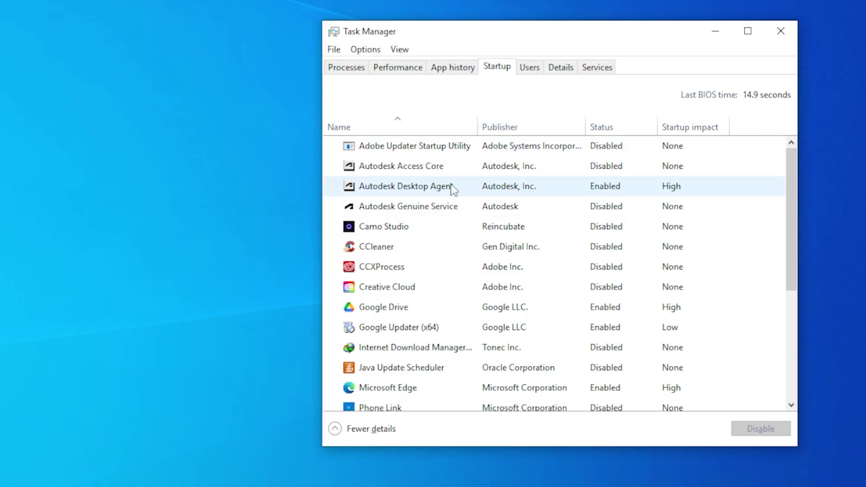
pyautogui.click(434, 187)
pyautogui.rightClick(431, 187)
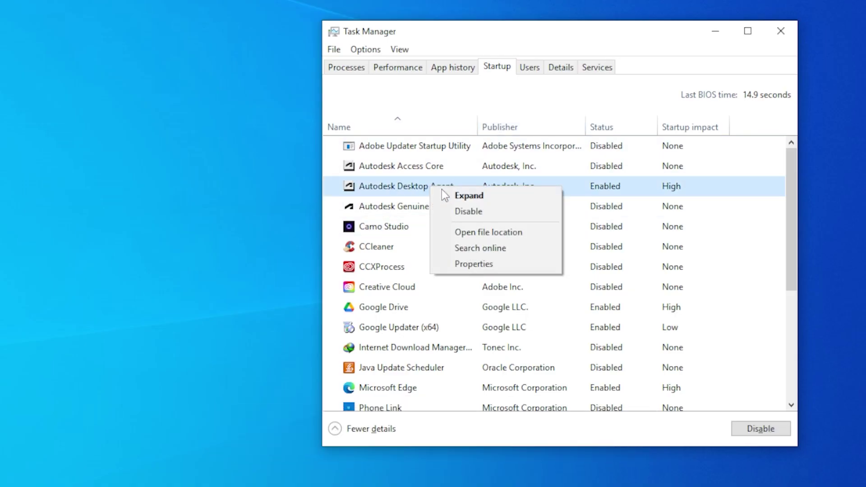
pyautogui.click(471, 212)
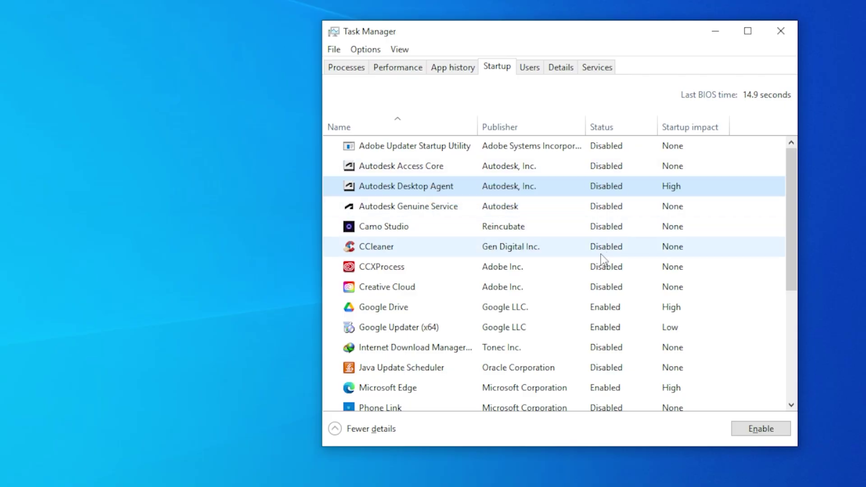
pyautogui.scroll(-1, 601, 267)
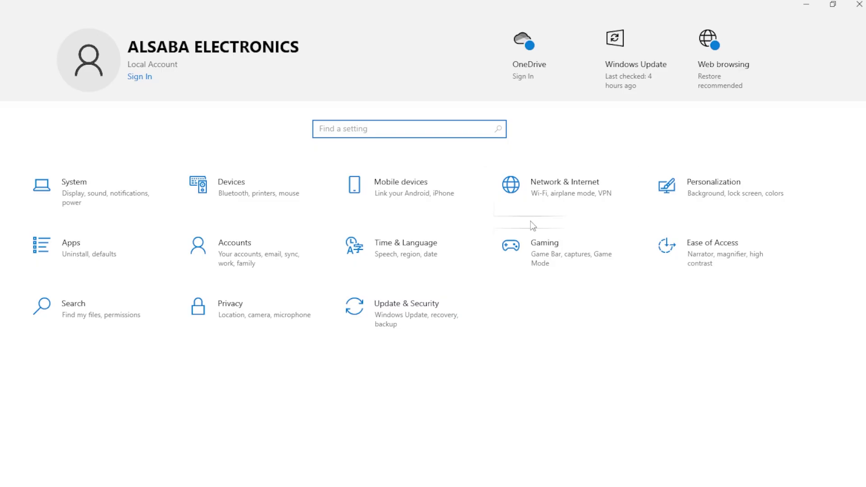
# - Go to Apps > Startup in Settings and scroll through the startup apps and their impact
pyautogui.click(117, 253)
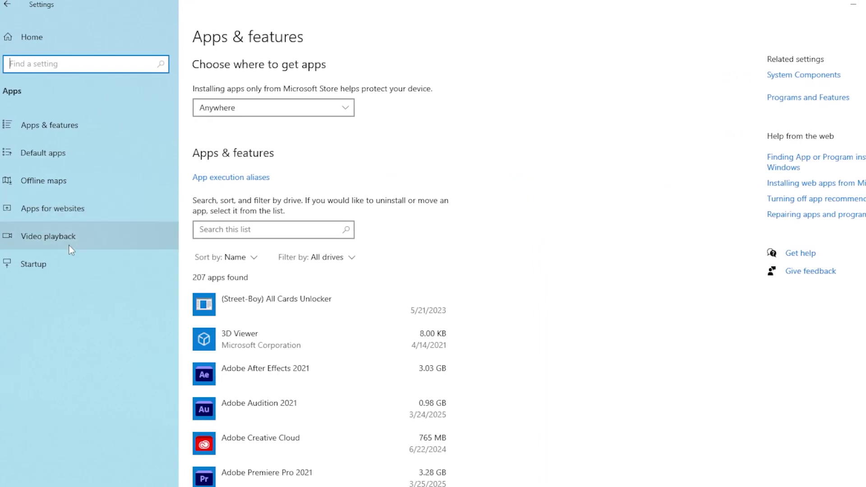
pyautogui.click(58, 264)
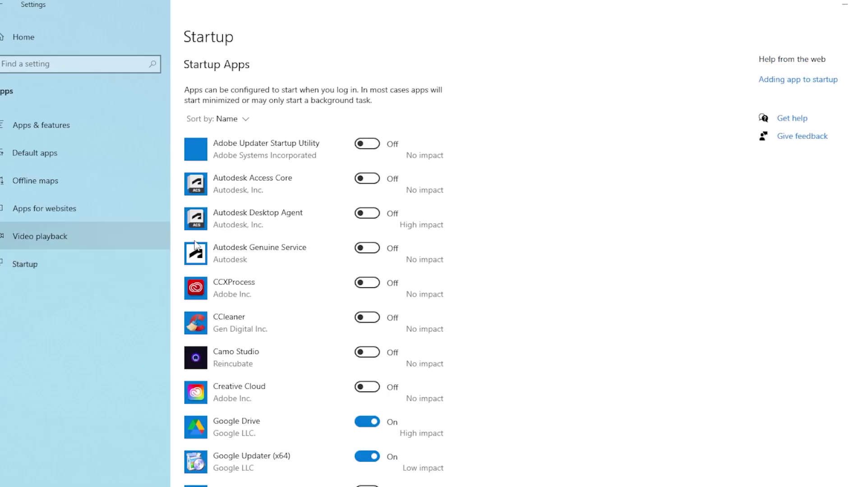
pyautogui.scroll(-10, 455, 339)
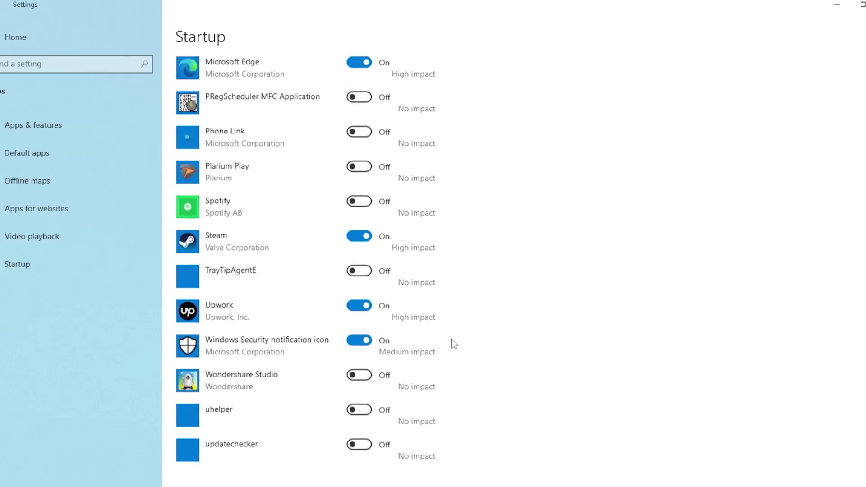
pyautogui.scroll(10, 453, 343)
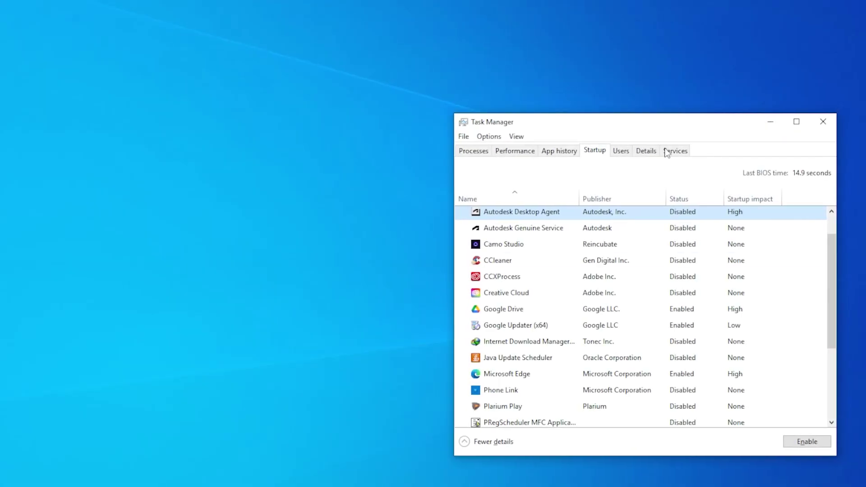
# - Close Task Manager and check Windows Update under Settings' Update & Security
pyautogui.click(823, 121)
pyautogui.press('super+i')
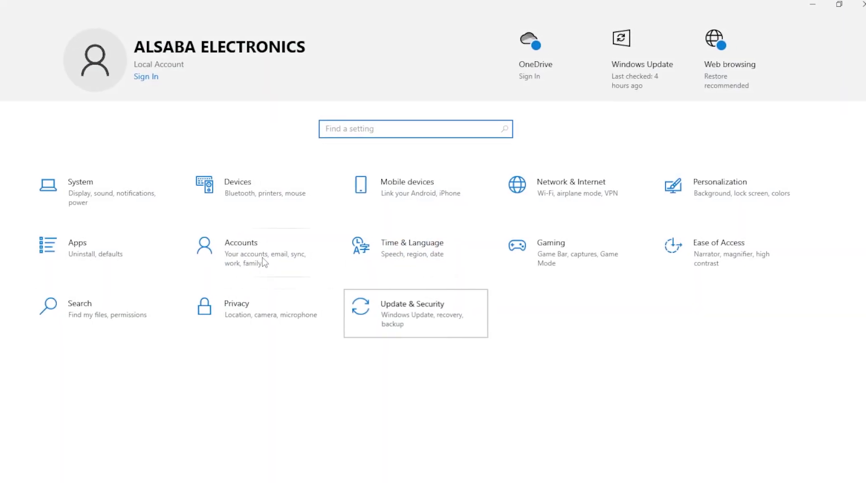
pyautogui.click(433, 323)
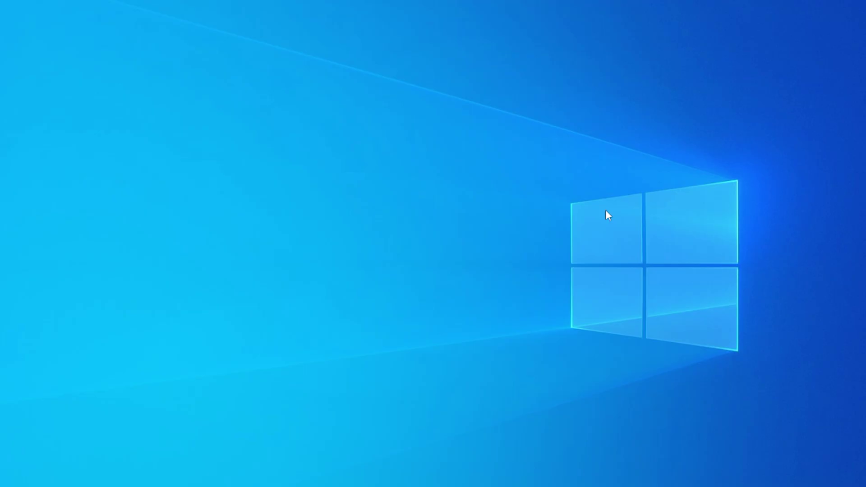
# - Run sfc /scannow in an administrator Command Prompt
pyautogui.press('super')
pyautogui.write('cmd')
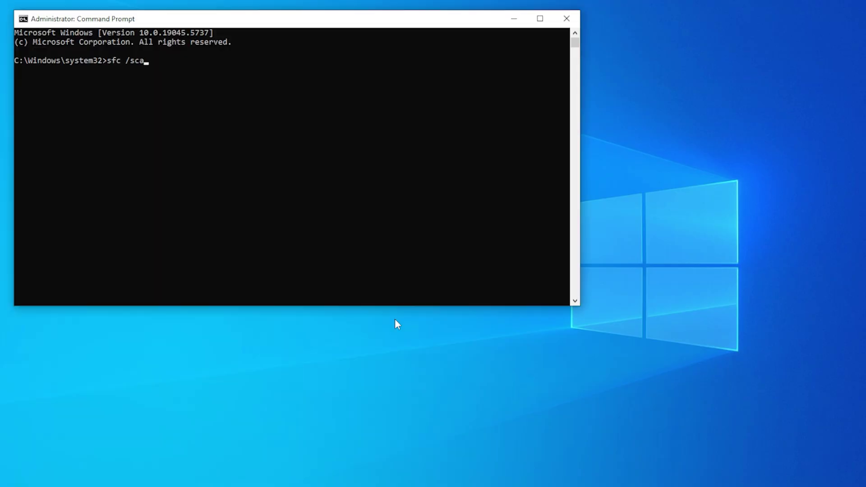
pyautogui.write('nnow')
pyautogui.press('Return')
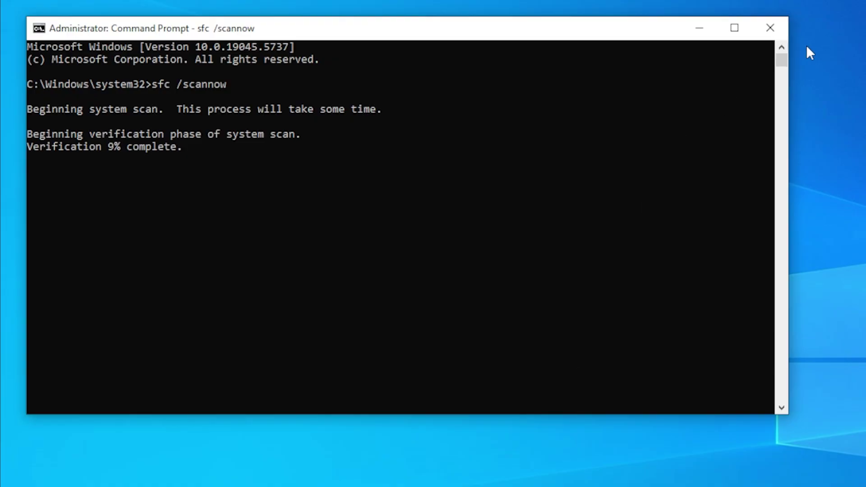
# - Run DISM /online /cleanup-image /restorehealth in a new administrator Command Prompt
pyautogui.click(770, 28)
pyautogui.press('super')
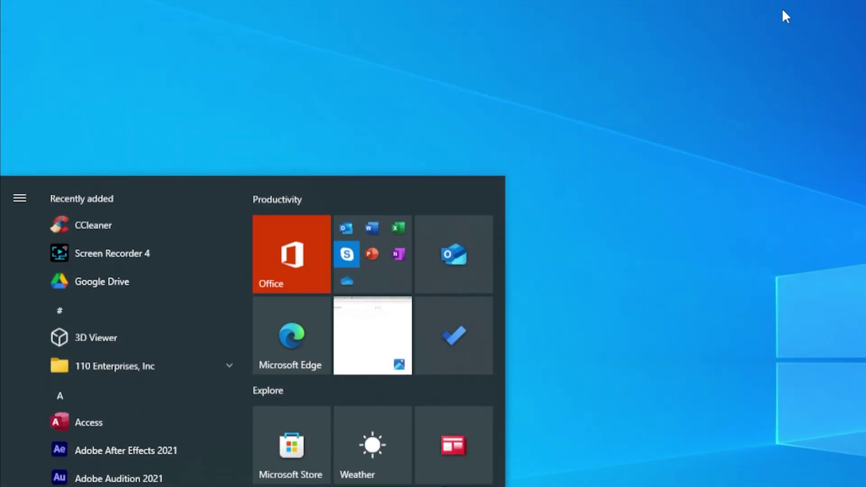
pyautogui.write('cmd')
pyautogui.rightClick(152, 266)
pyautogui.click(178, 279)
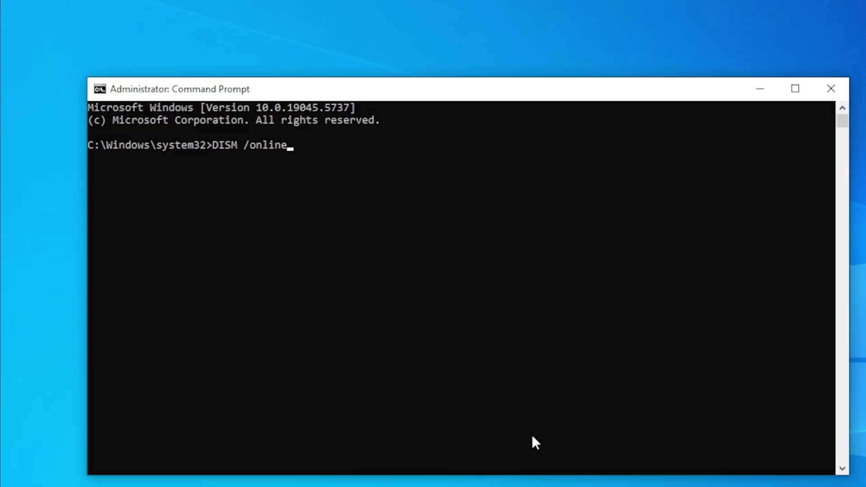
pyautogui.write('/cleanup-image /')
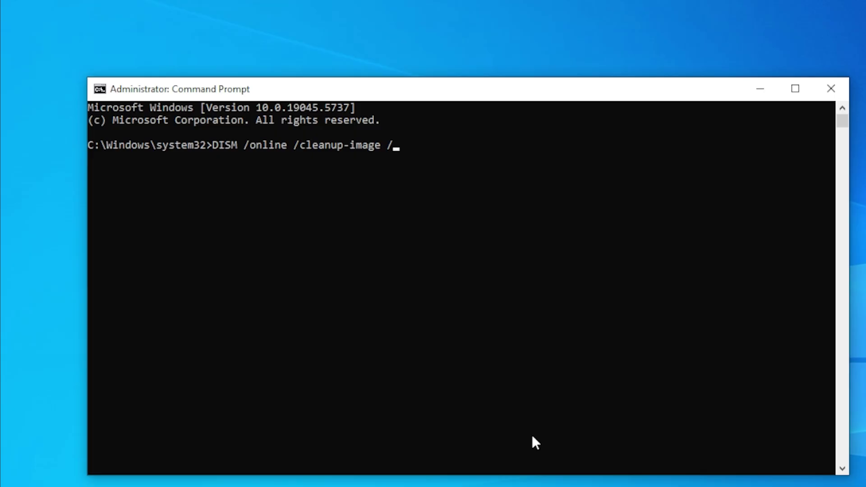
pyautogui.write('restorehealth')
pyautogui.press('Return')
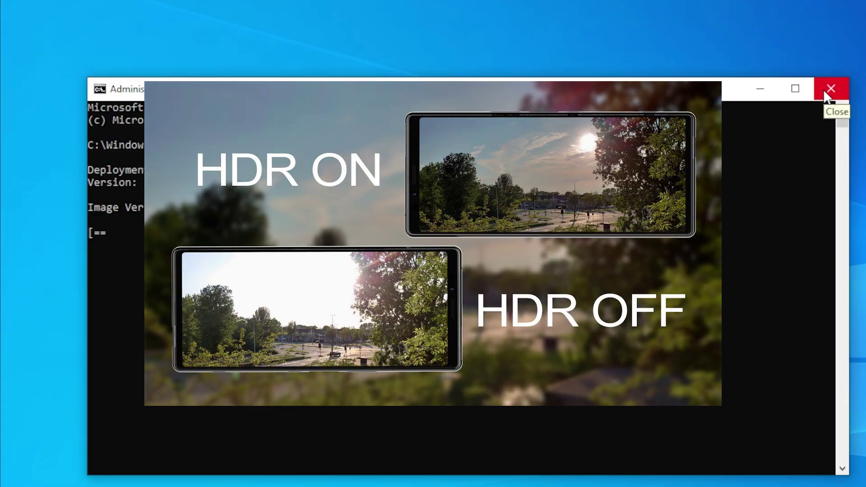
# - Close Command Prompt and review the Display and Advanced display settings pages in Settings
pyautogui.click(825, 95)
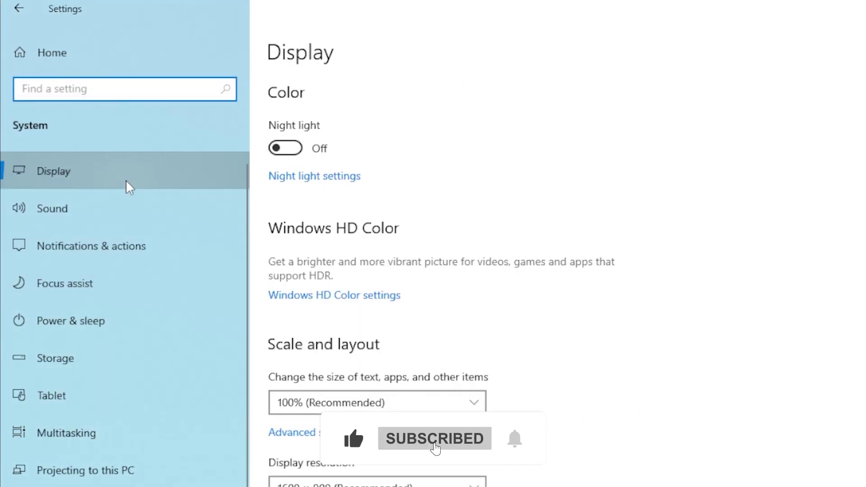
pyautogui.click(126, 180)
pyautogui.scroll(-3, 456, 264)
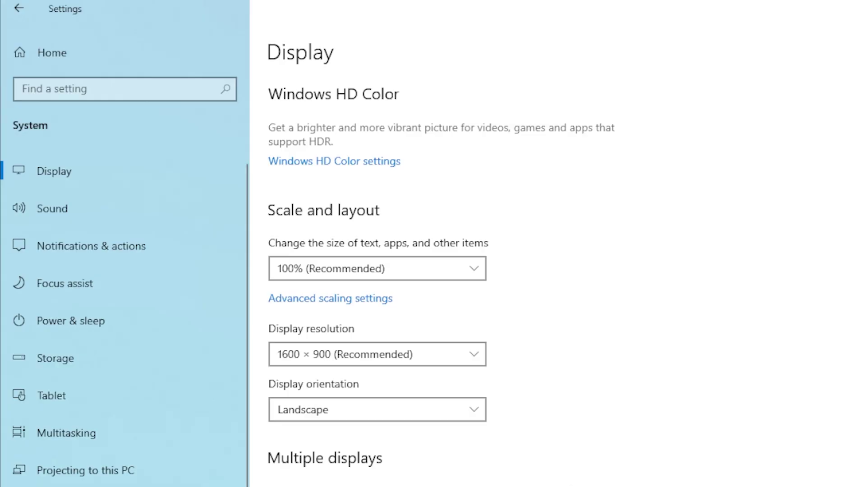
pyautogui.scroll(3, 641, 482)
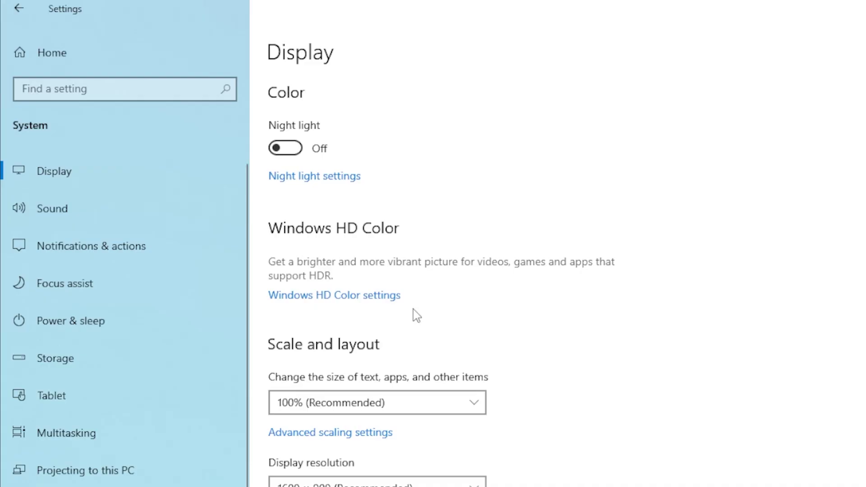
pyautogui.scroll(-3, 416, 315)
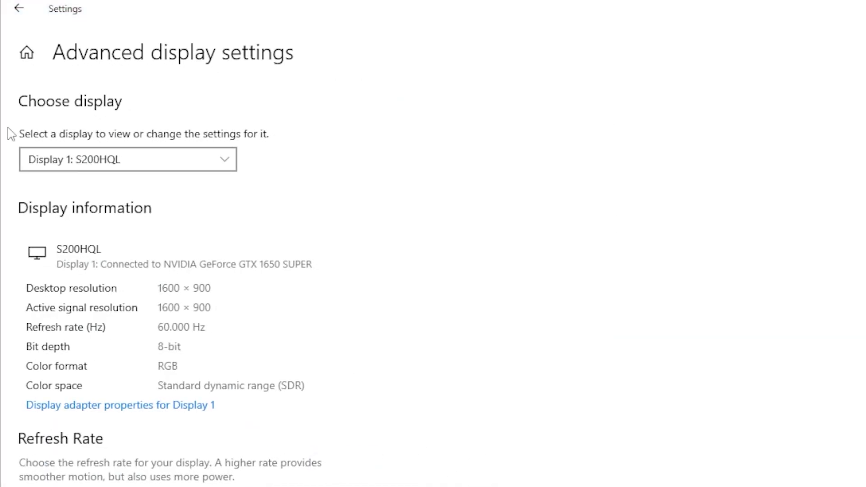
pyautogui.click(18, 8)
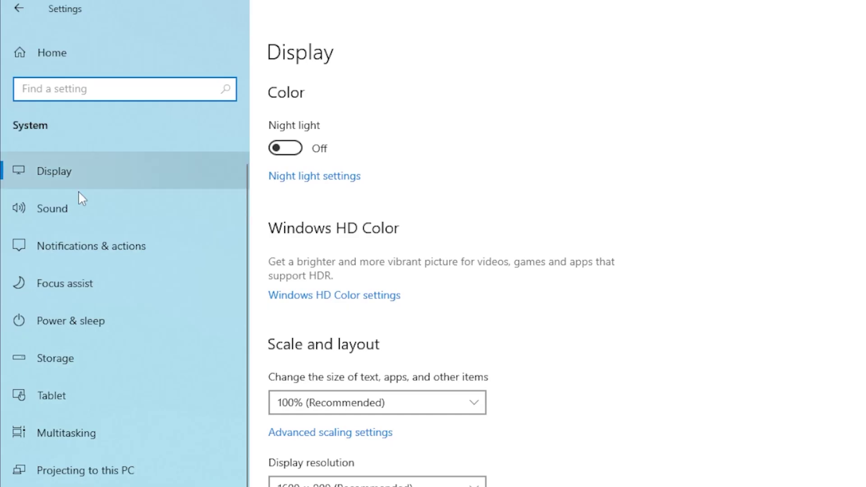
pyautogui.scroll(-3, 567, 352)
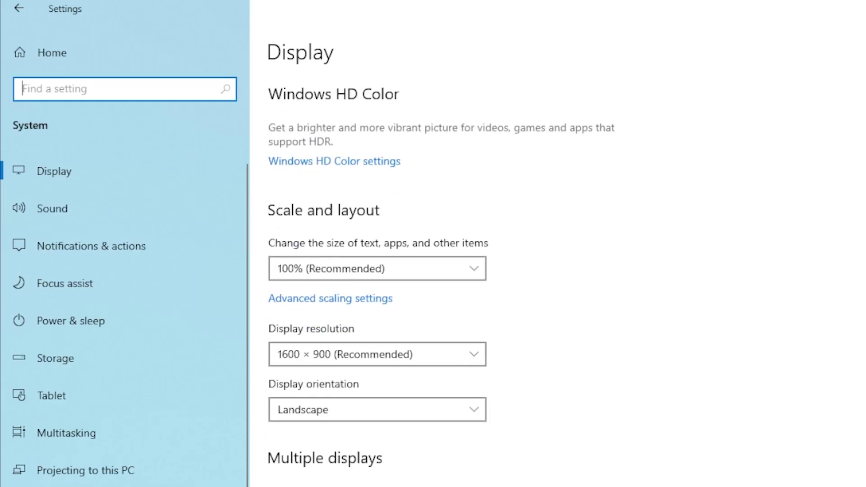